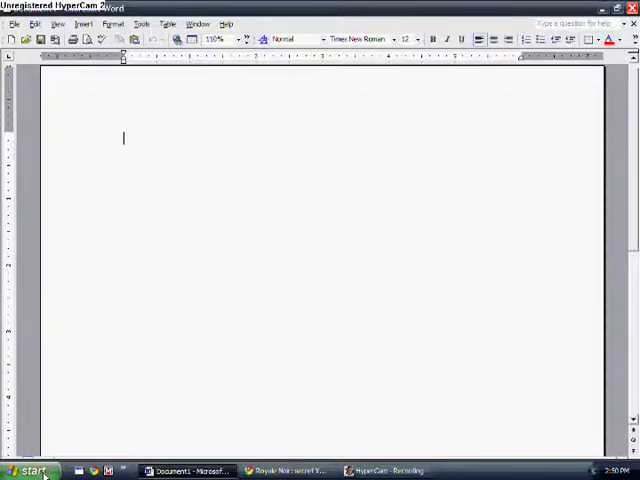
- Show the black Royale Noir Start menu, then switch to the Royale Noir article in Chrome
{"action": "left_click", "coordinate": [45, 474]}
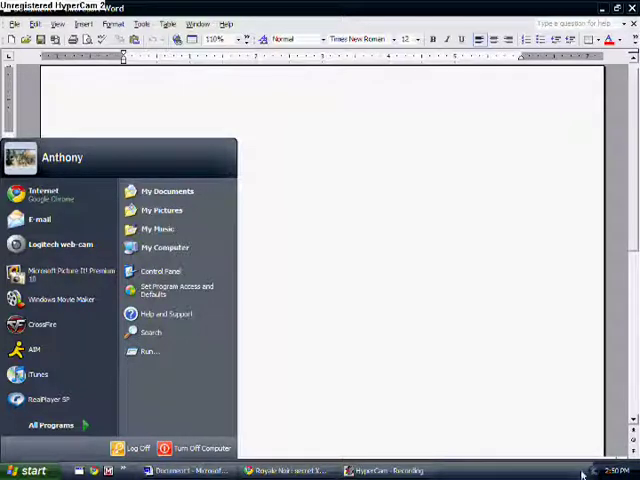
{"action": "left_click", "coordinate": [560, 475]}
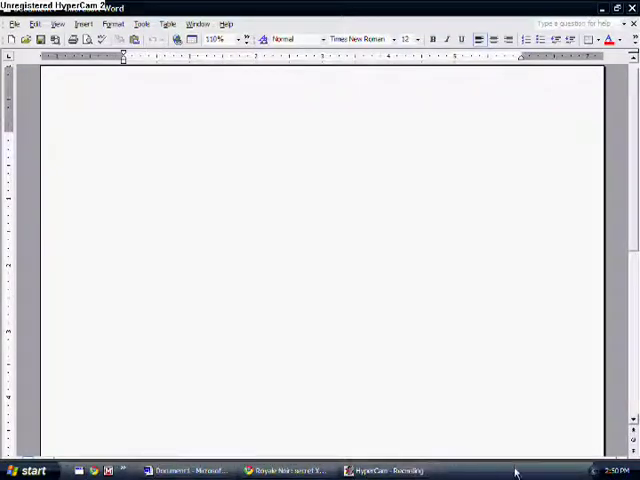
{"action": "left_click", "coordinate": [256, 472]}
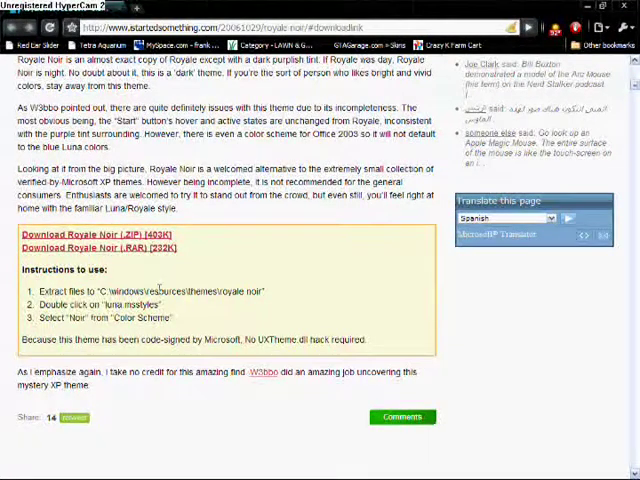
{"action": "scroll", "coordinate": [158, 289], "scroll_direction": "up", "scroll_amount": 6}
{"action": "scroll", "coordinate": [158, 289], "scroll_direction": "up", "scroll_amount": 6}
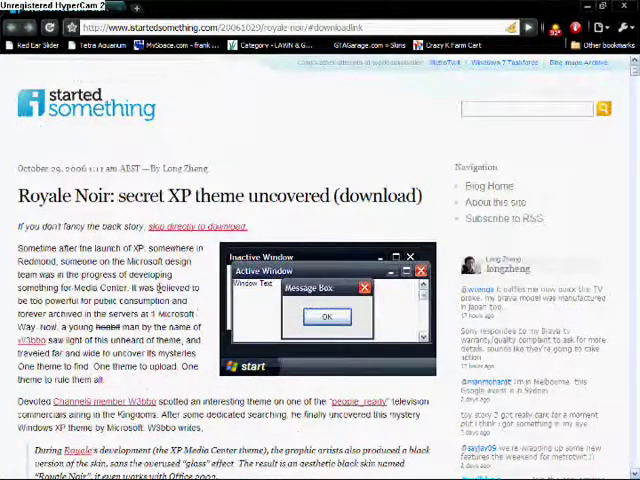